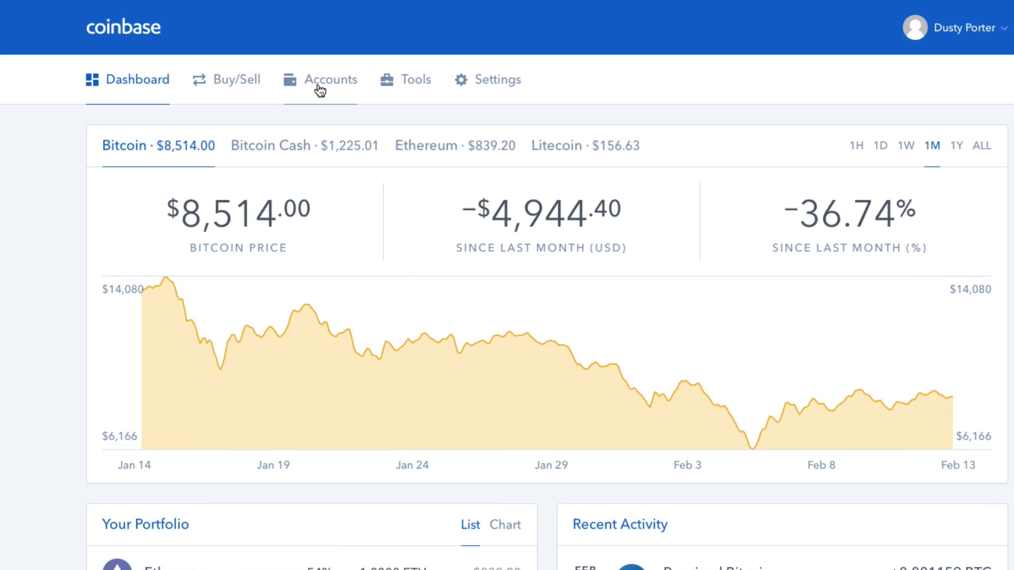
# - Begin a Bitcoin send from My Wallet, then show the Blockchain.com wallet dashboard full screen
pyautogui.click(345, 56)
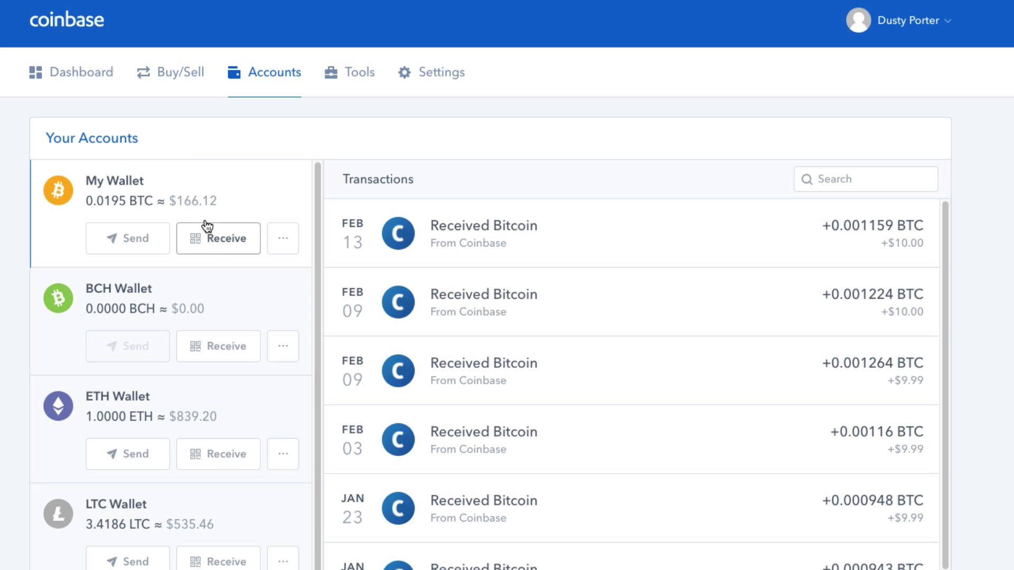
pyautogui.click(129, 240)
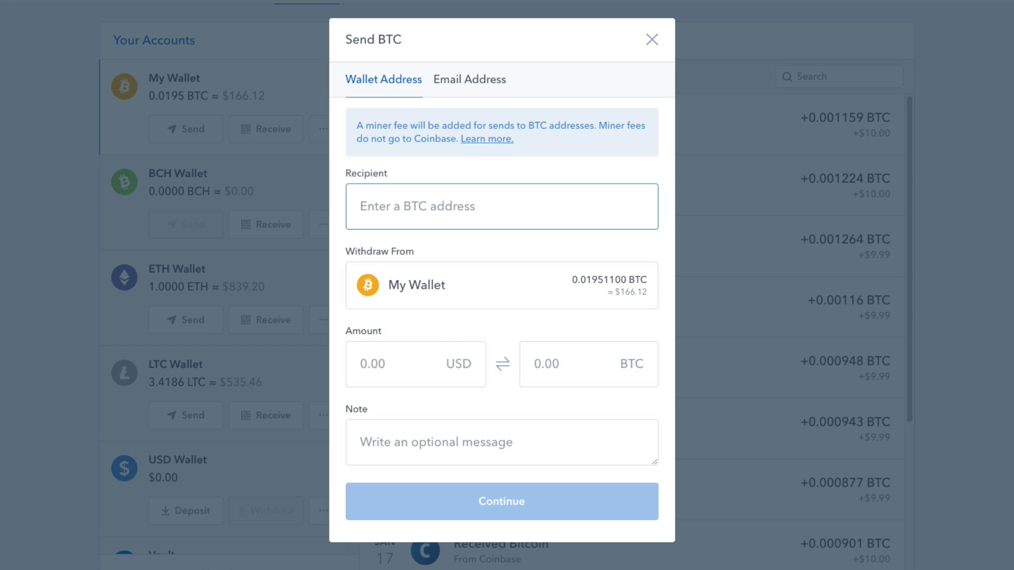
pyautogui.click(229, 26)
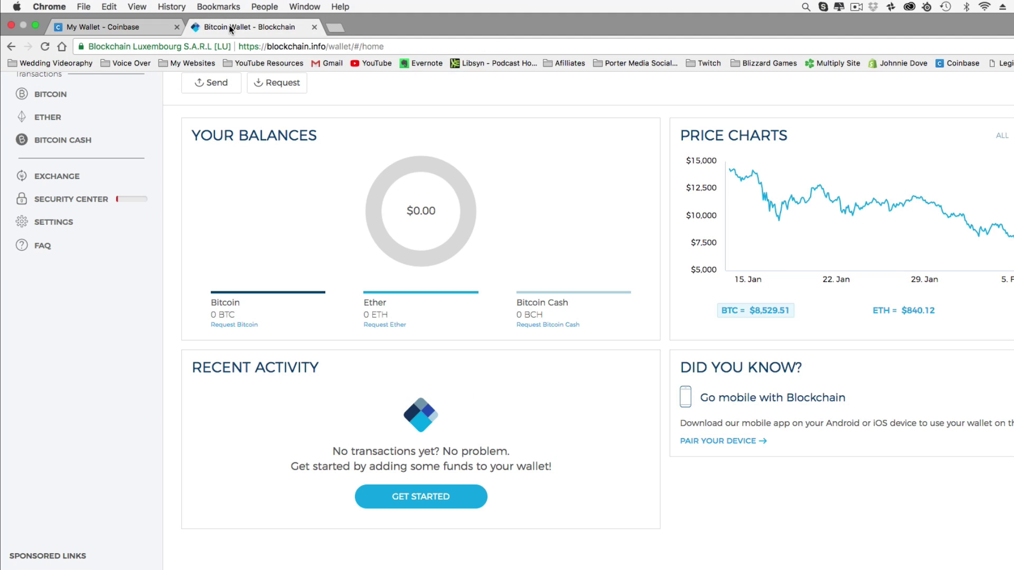
pyautogui.press('ctrl+super+f')
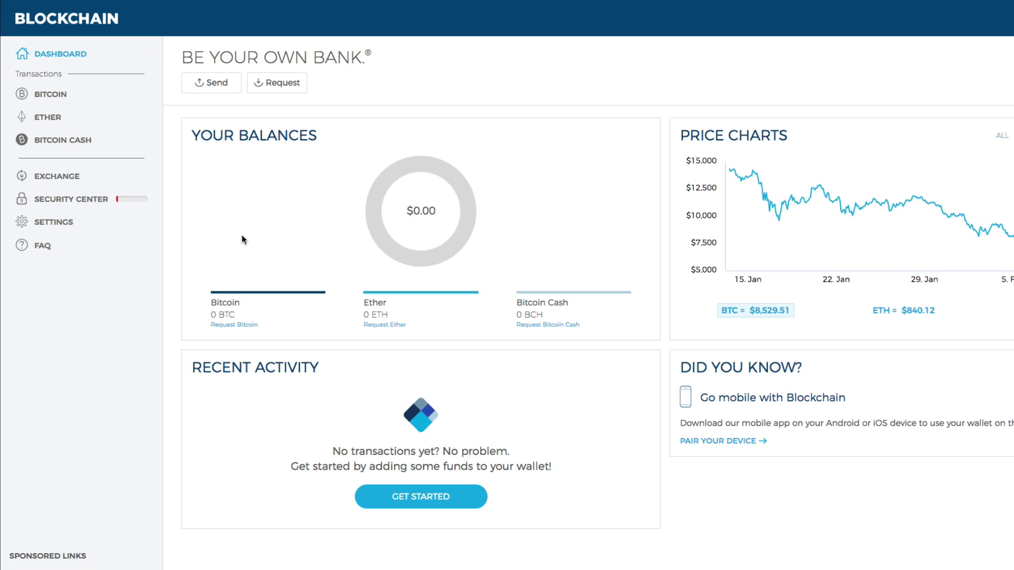
# - Open the Request form and copy the Bitcoin receiving address from its QR code view
pyautogui.click(286, 83)
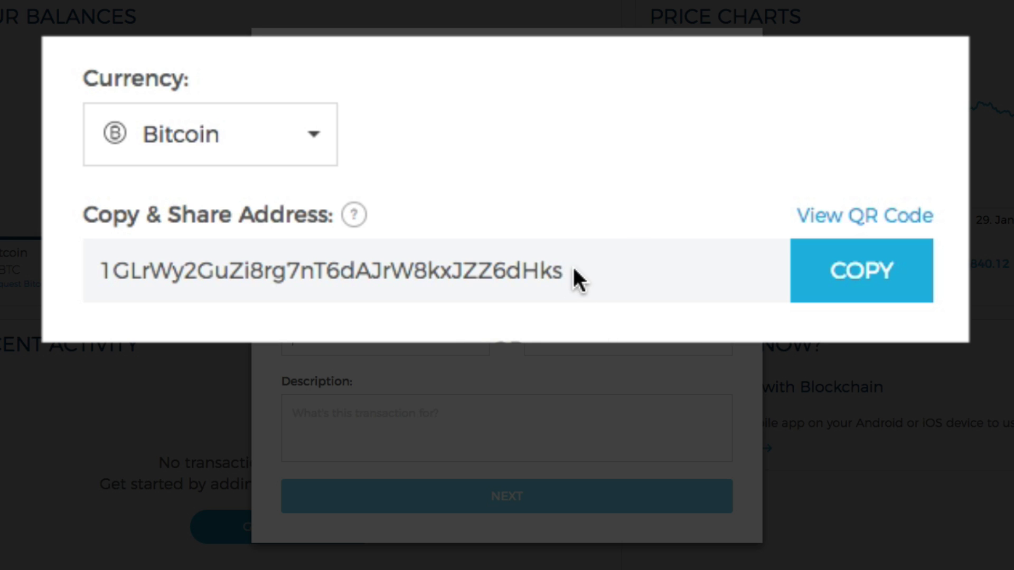
pyautogui.moveTo(573, 270); pyautogui.dragTo(96, 270)
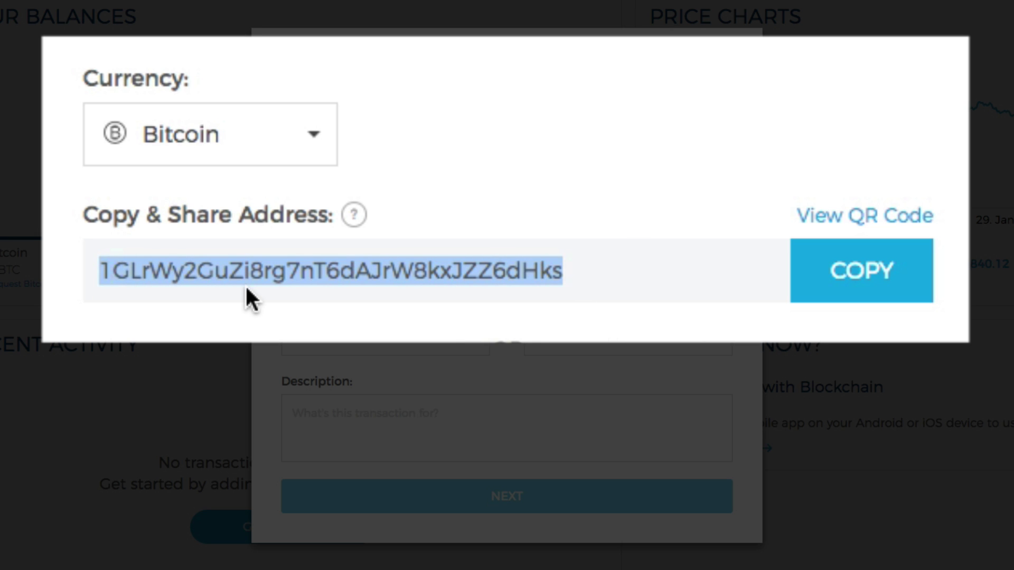
pyautogui.click(701, 104)
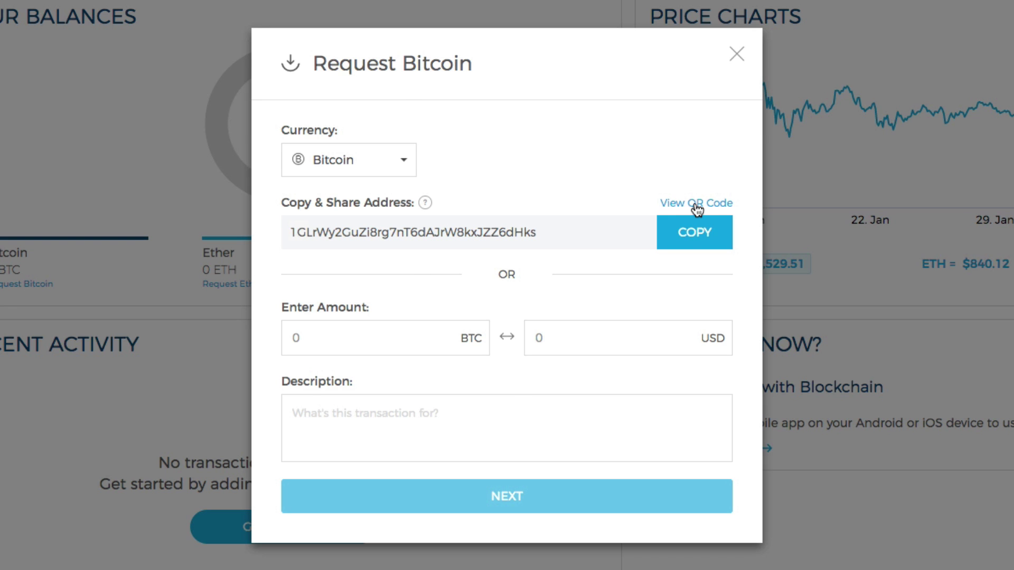
pyautogui.click(697, 207)
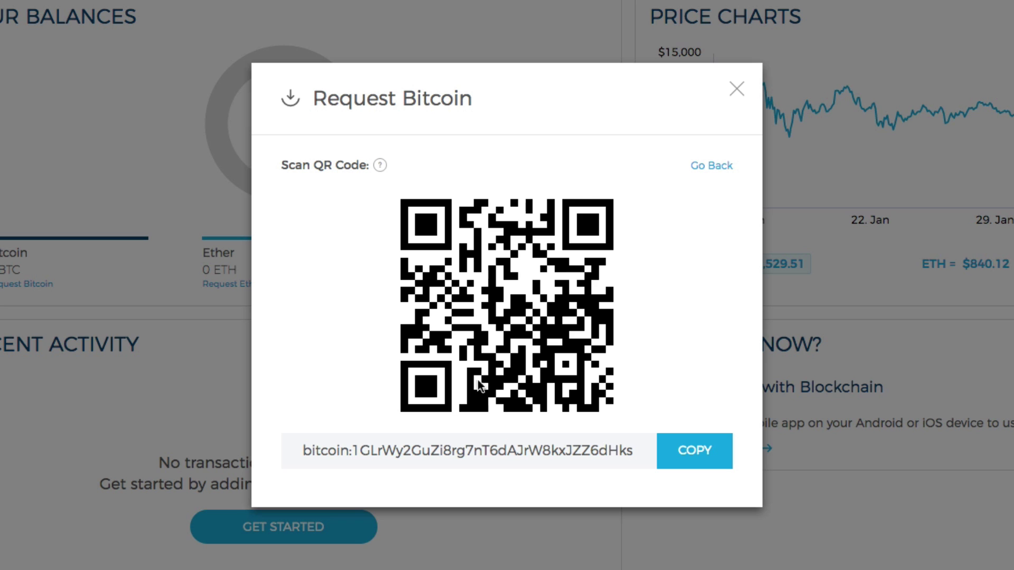
pyautogui.click(670, 452)
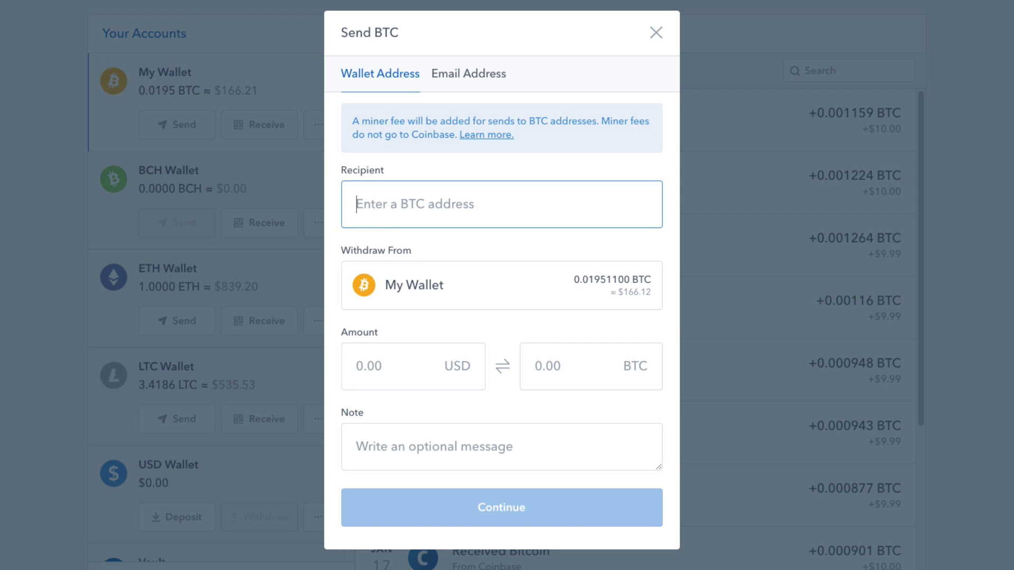
# - Paste the copied Blockchain.com receiving address into the Send BTC Recipient field
pyautogui.rightClick(396, 205)
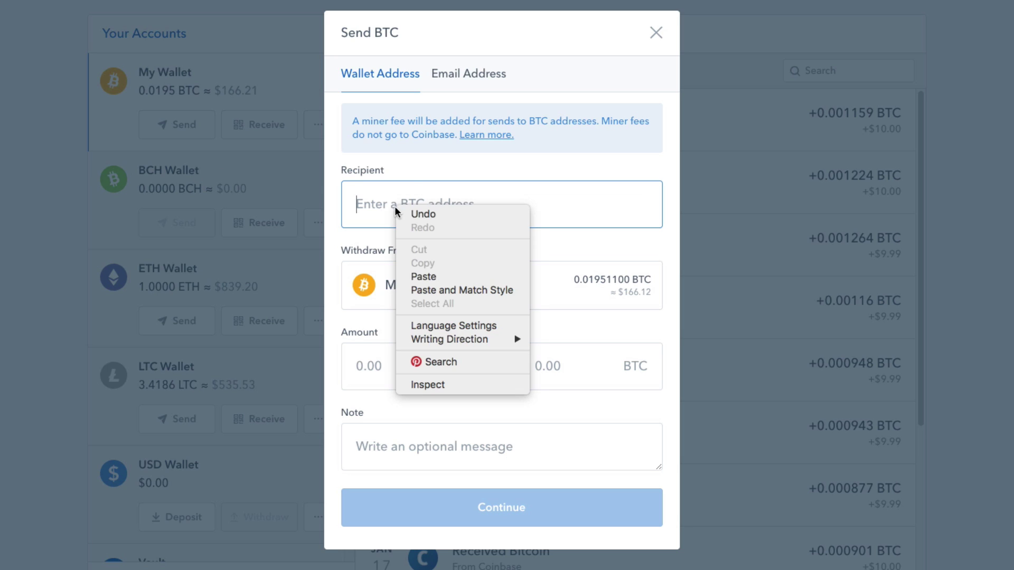
pyautogui.click(425, 276)
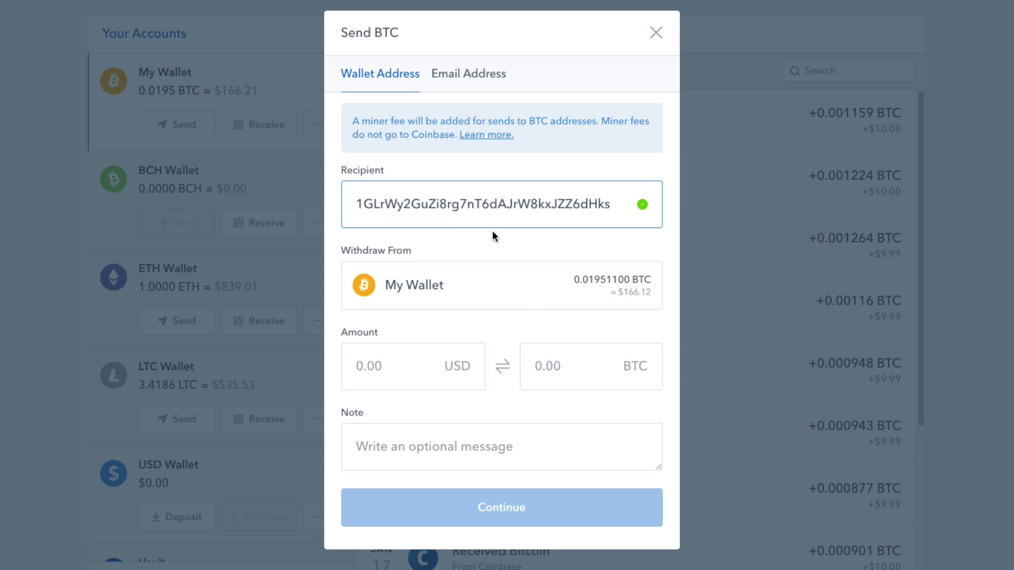
# - Enter 10.00 USD as the amount and continue to the $12.16 total confirmation
pyautogui.click(465, 366)
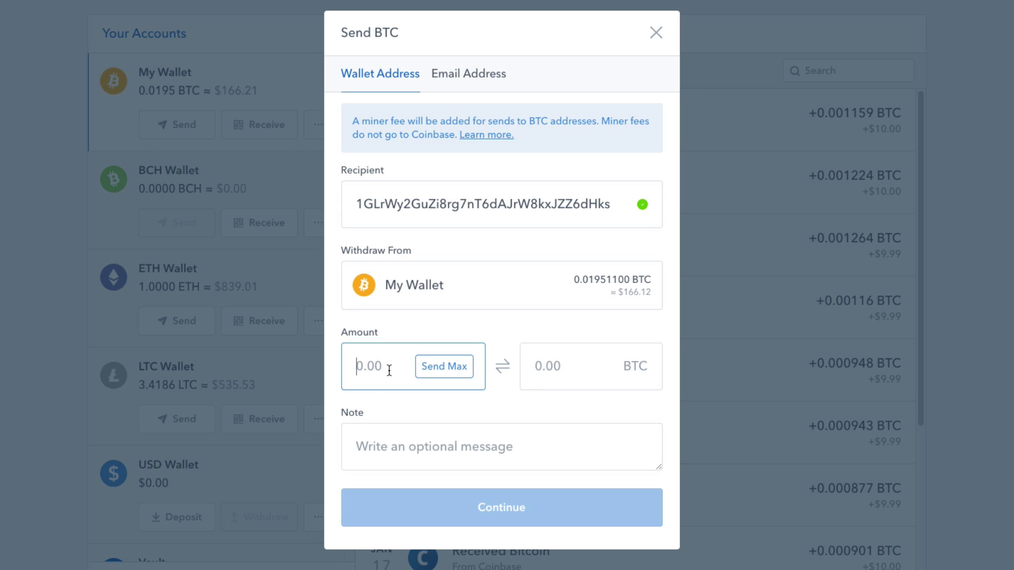
pyautogui.write('100')
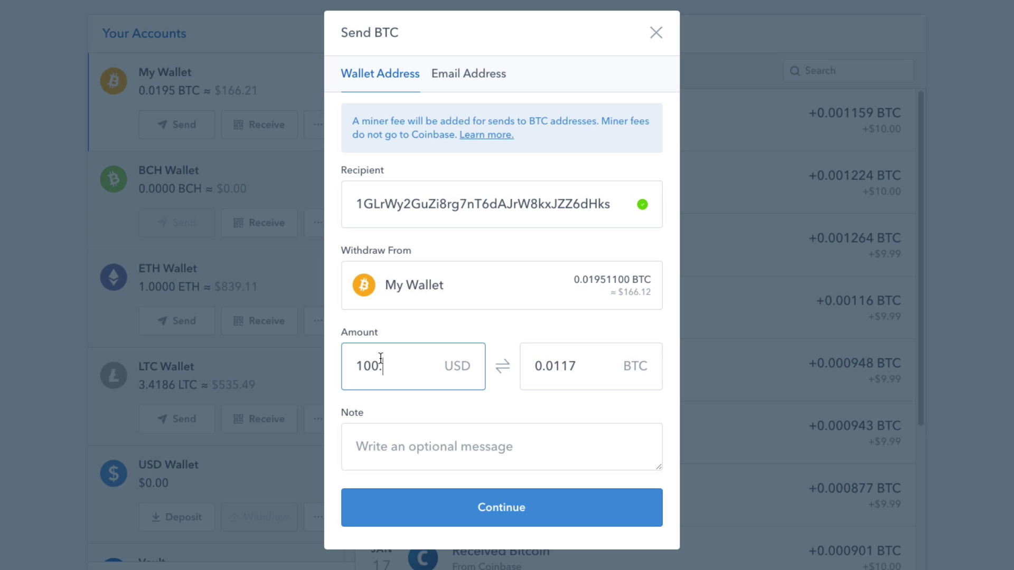
pyautogui.press('BackSpace')
pyautogui.write('.00')
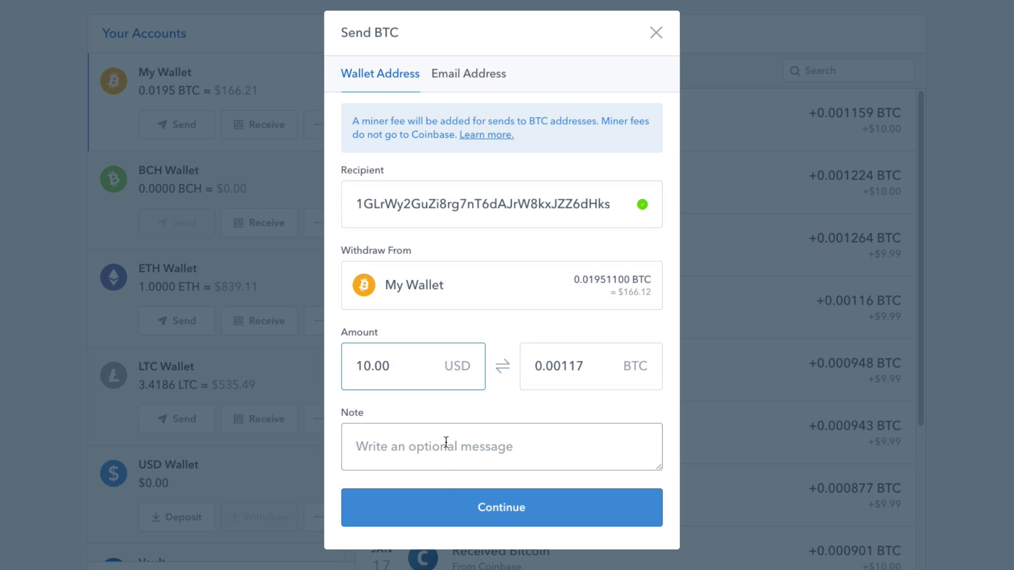
pyautogui.click(487, 508)
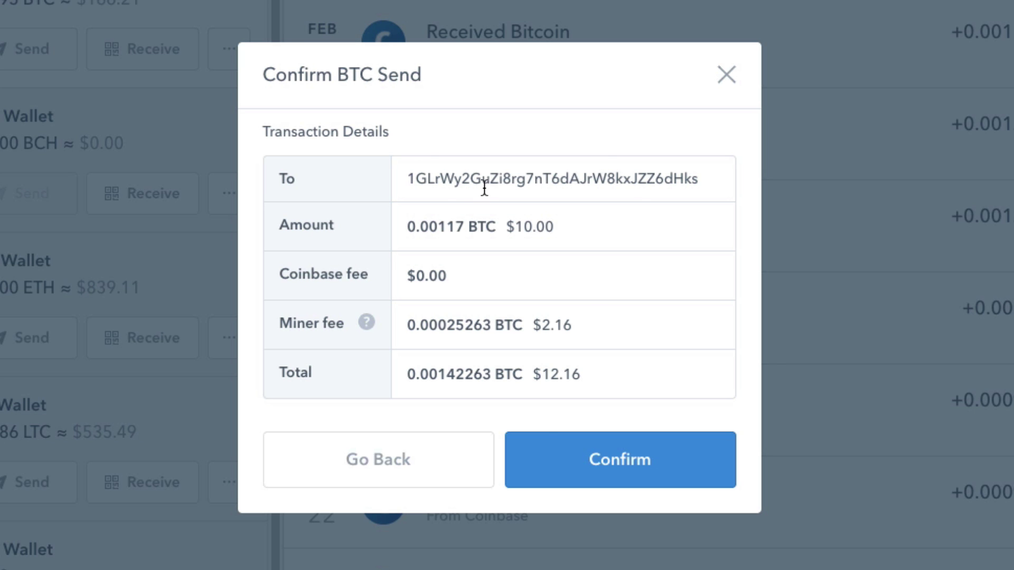
# - Confirm the 0.00117 BTC ($10.00) send and view the transaction details
pyautogui.click(590, 451)
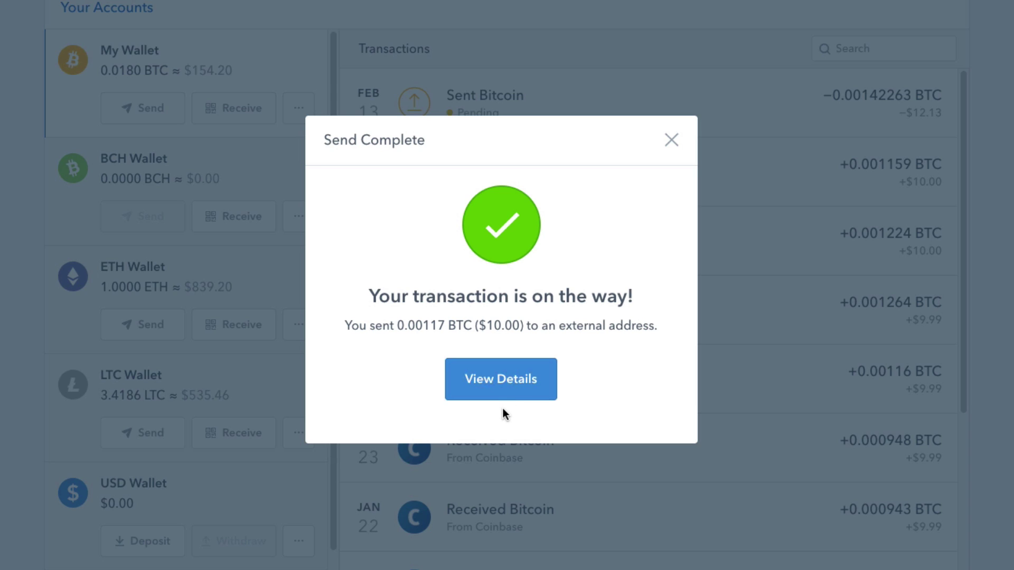
pyautogui.click(497, 390)
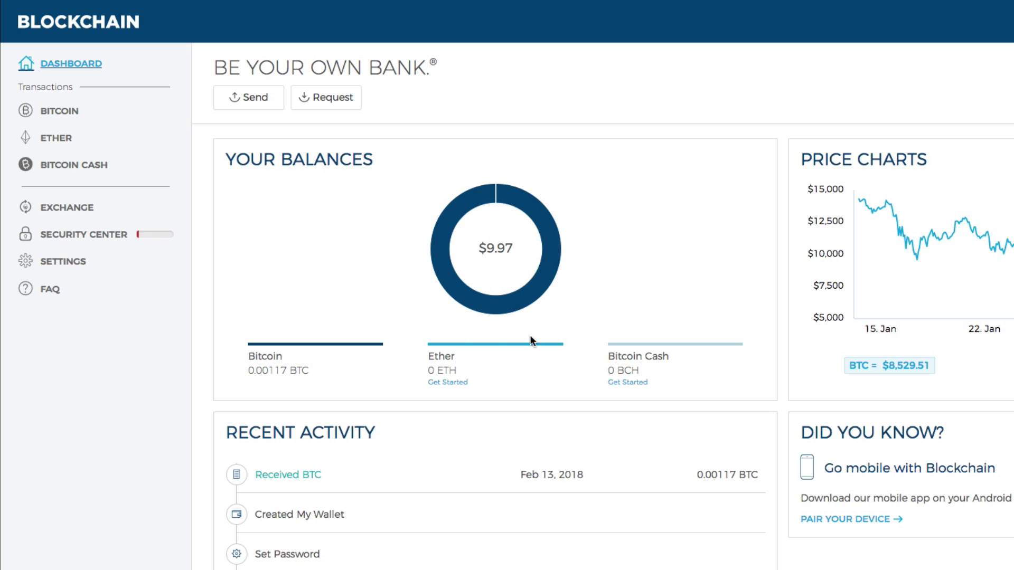
# - Check the $9.97 Bitcoin balance chart, open the Send Bitcoin form, and return to Coinbase accounts
pyautogui.moveTo(501, 218)
pyautogui.moveTo(440, 270)
pyautogui.click(248, 104)
pyautogui.click(247, 101)
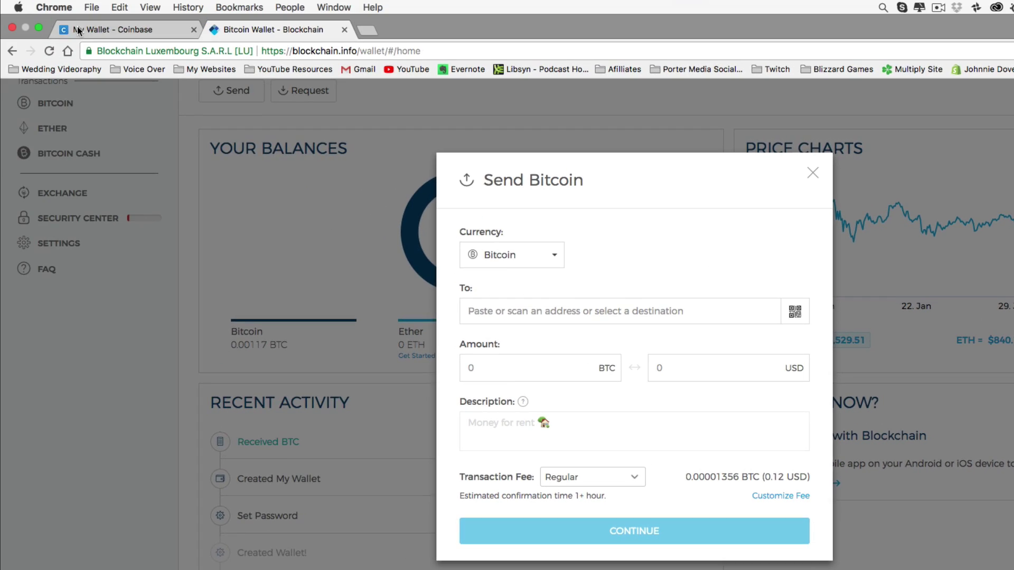
pyautogui.click(126, 26)
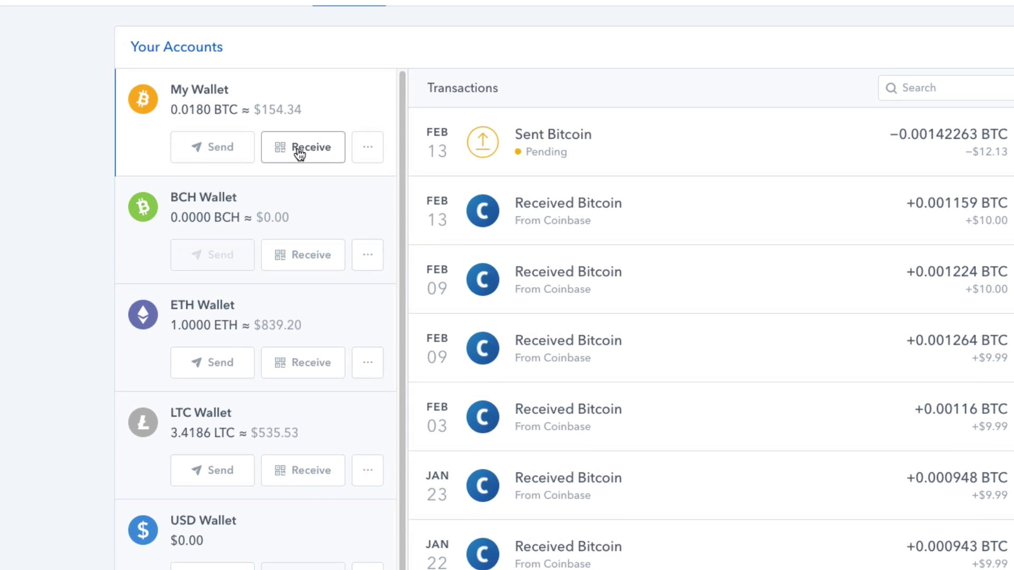
# - Reveal the My Wallet Bitcoin receiving address and copy it to the clipboard
pyautogui.click(180, 80)
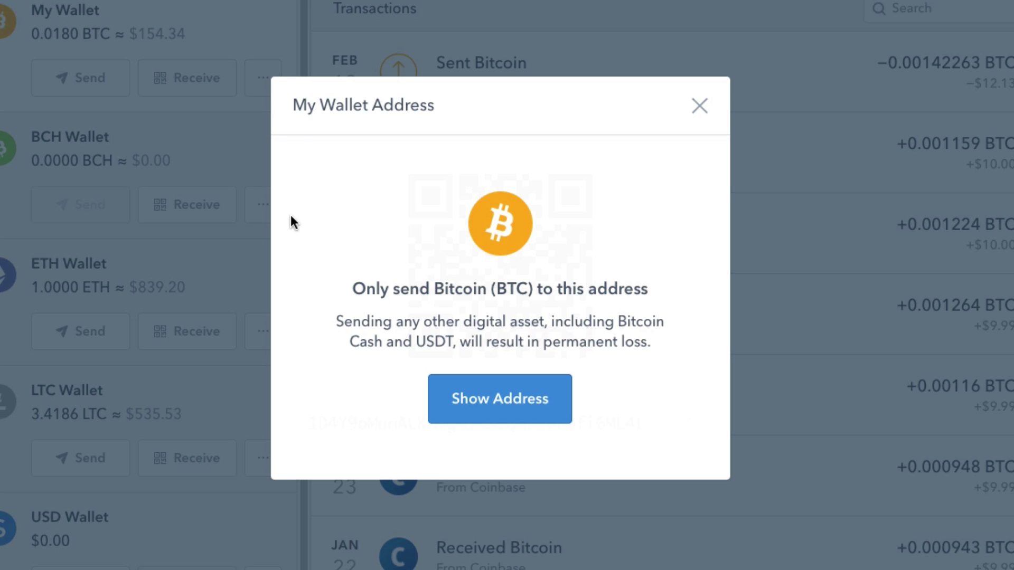
pyautogui.click(481, 409)
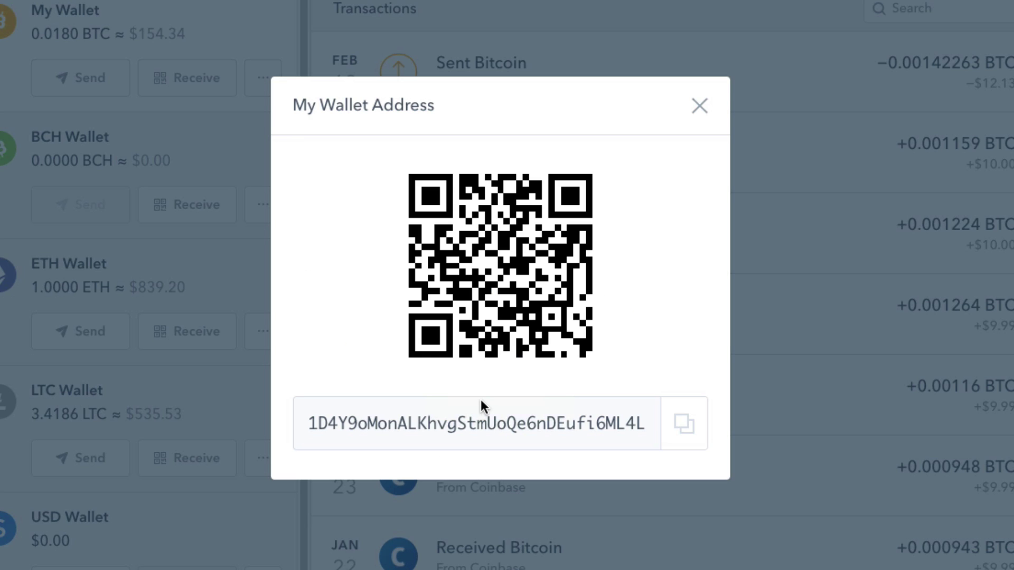
pyautogui.doubleClick(402, 425)
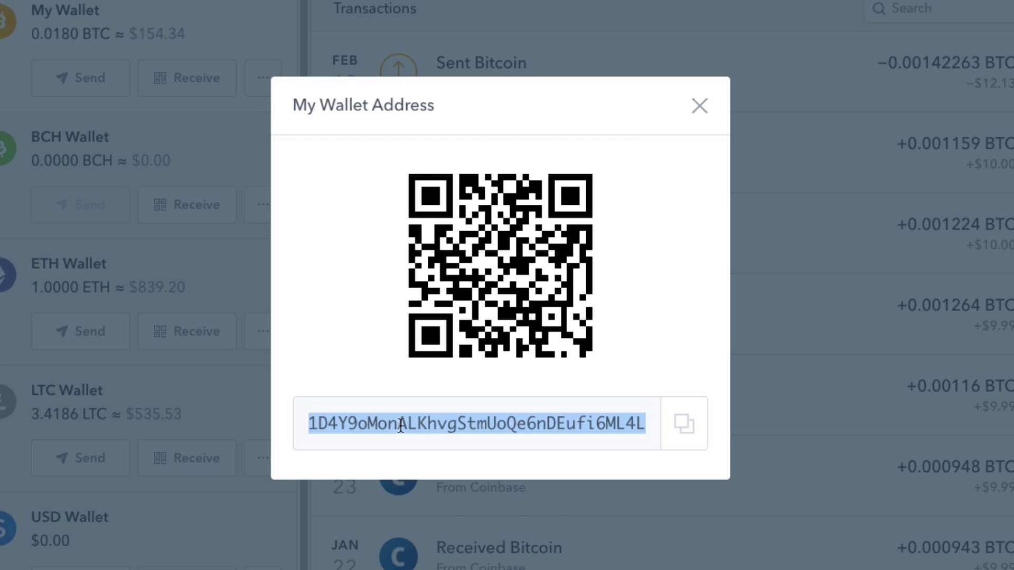
pyautogui.rightClick(401, 426)
pyautogui.click(458, 463)
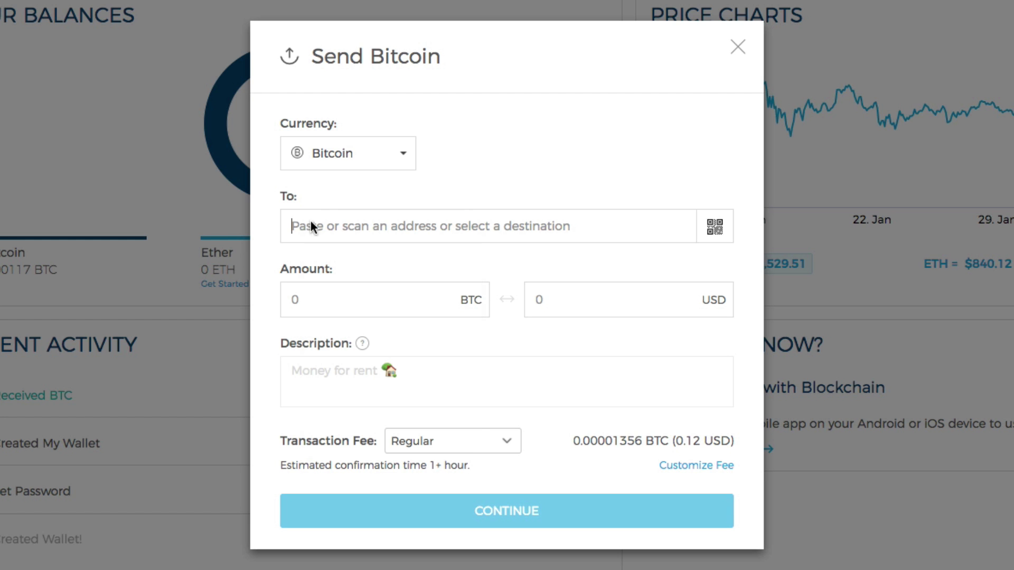
# - Paste the Coinbase address as recipient, enter 8.00 BTC, then close Coinbase's address dialog
pyautogui.rightClick(312, 221)
pyautogui.click(359, 304)
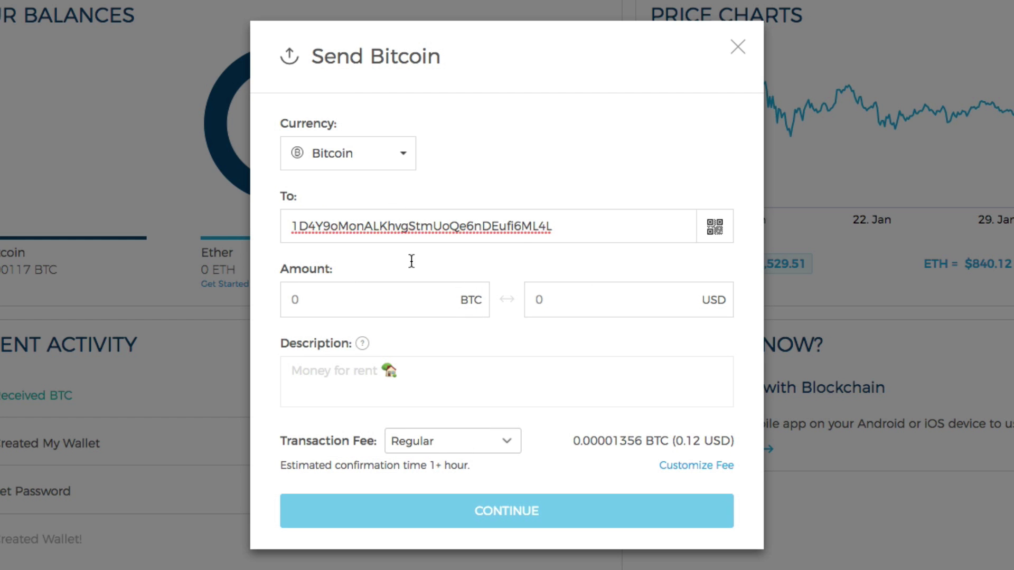
pyautogui.click(338, 299)
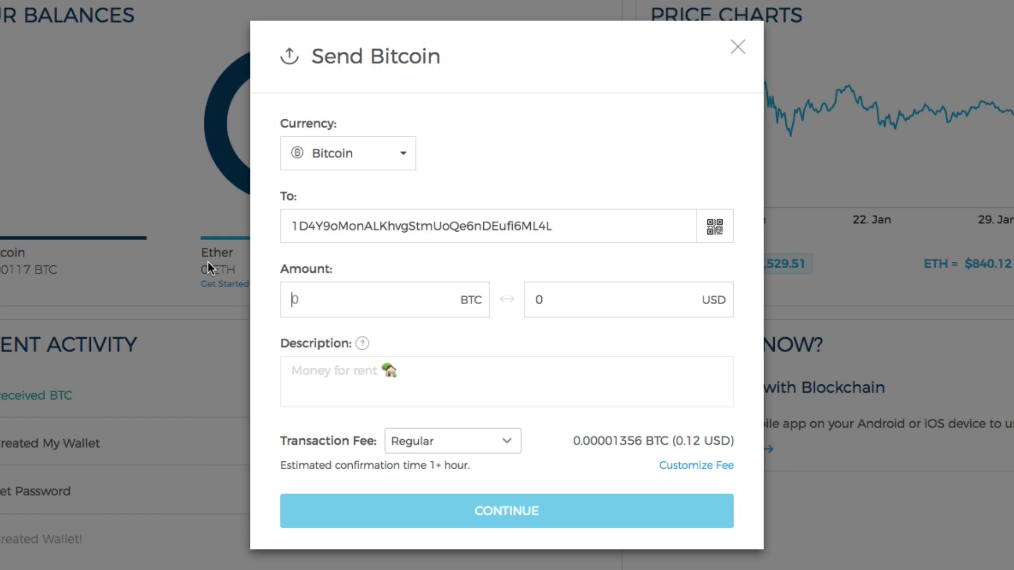
pyautogui.write('8.00')
pyautogui.click(448, 390)
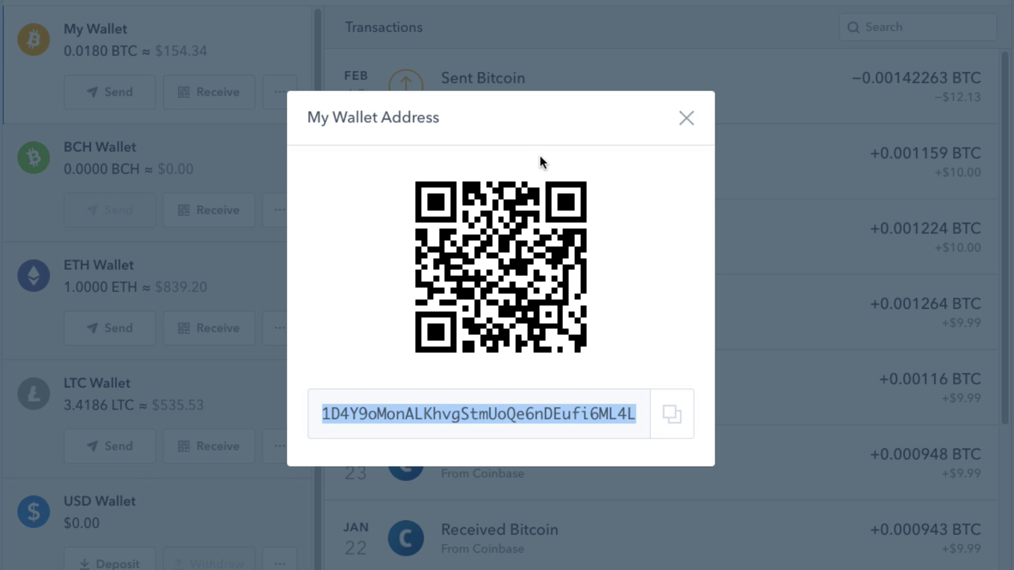
pyautogui.click(686, 118)
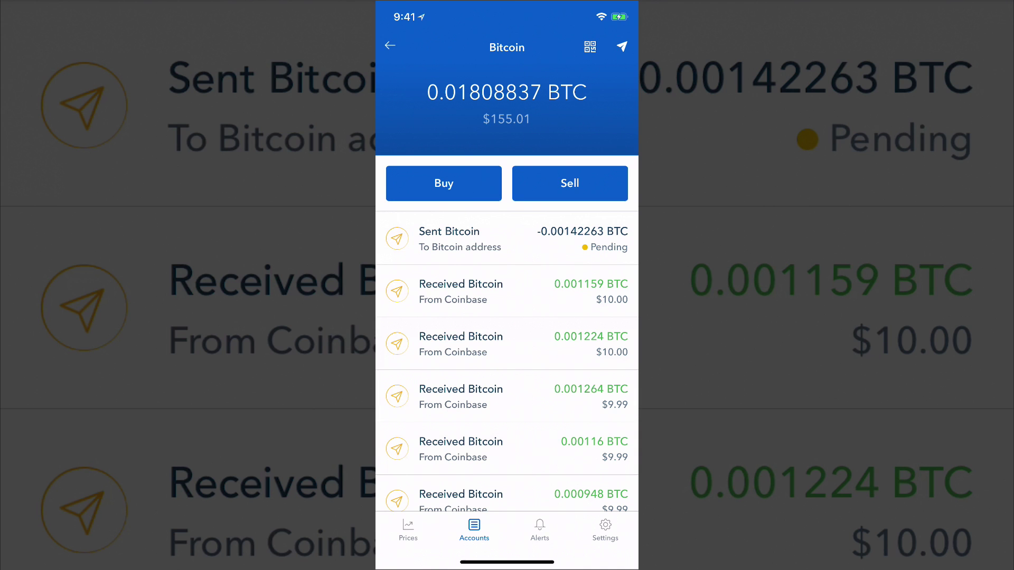
# - Key in a $10.00 Bitcoin send amount and proceed to choose the recipient
pyautogui.click(621, 46)
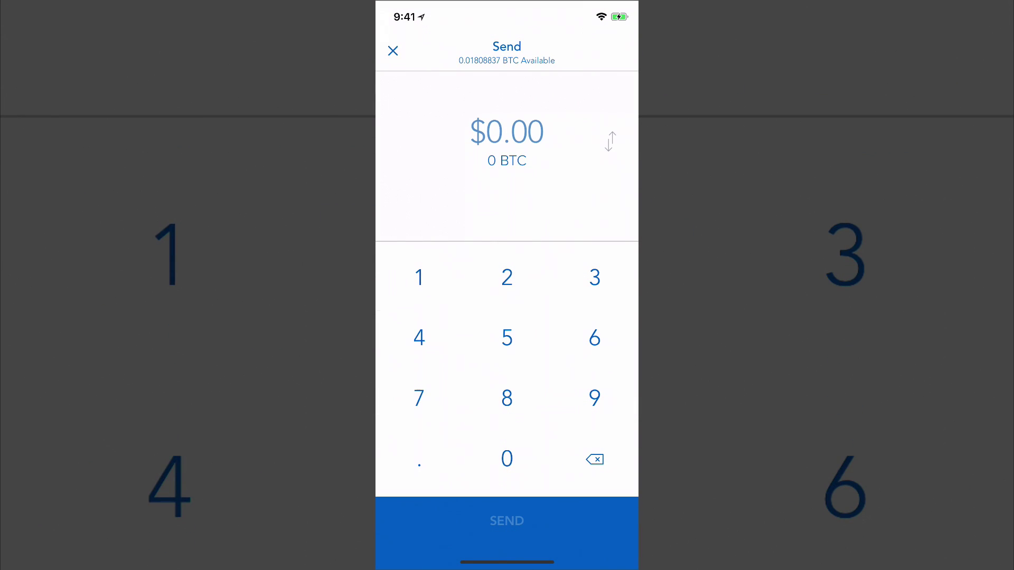
pyautogui.click(419, 277)
pyautogui.click(507, 459)
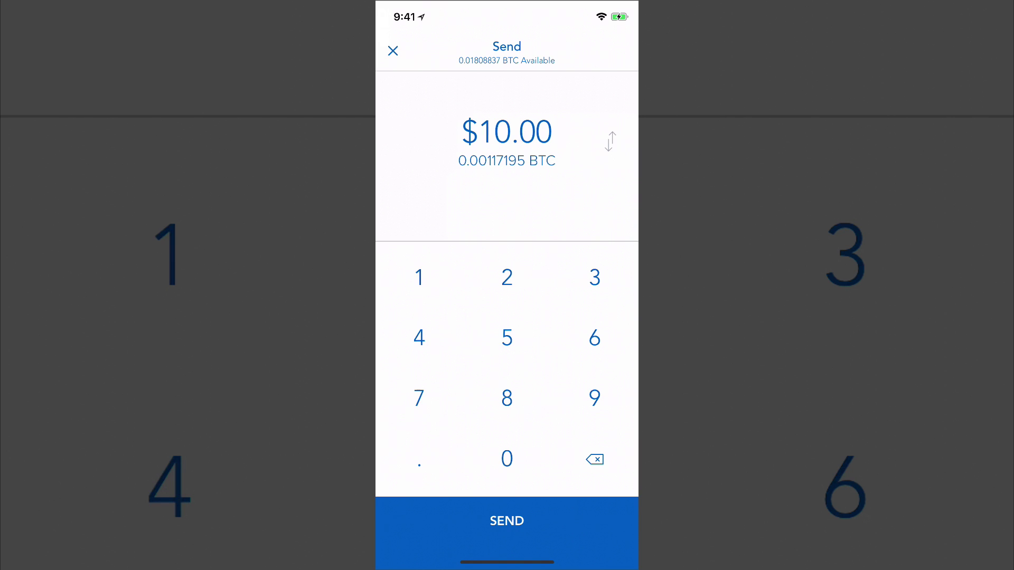
pyautogui.click(507, 520)
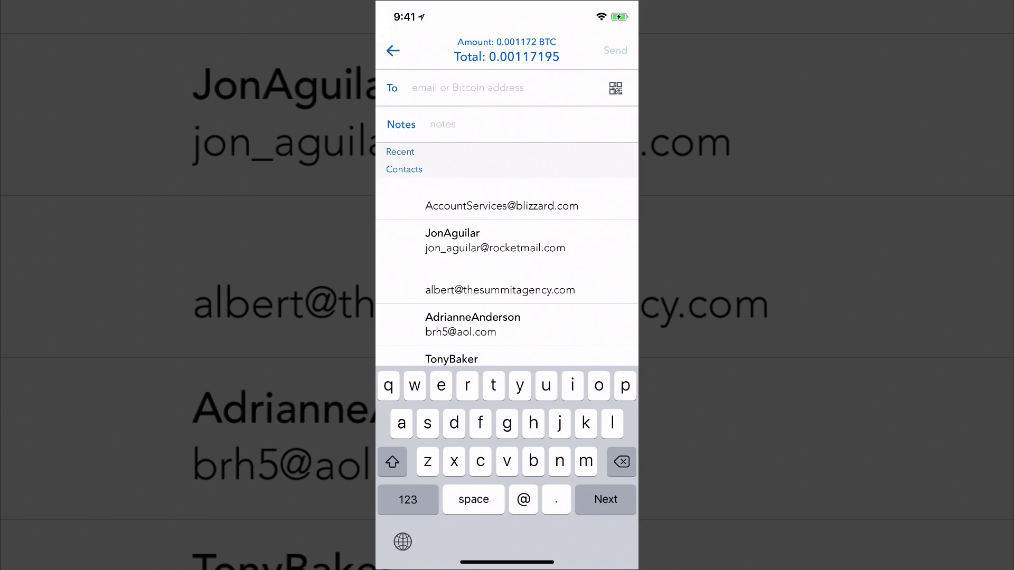
# - Scan the recipient's Bitcoin address via the QR icon and add a transfer note
pyautogui.click(615, 87)
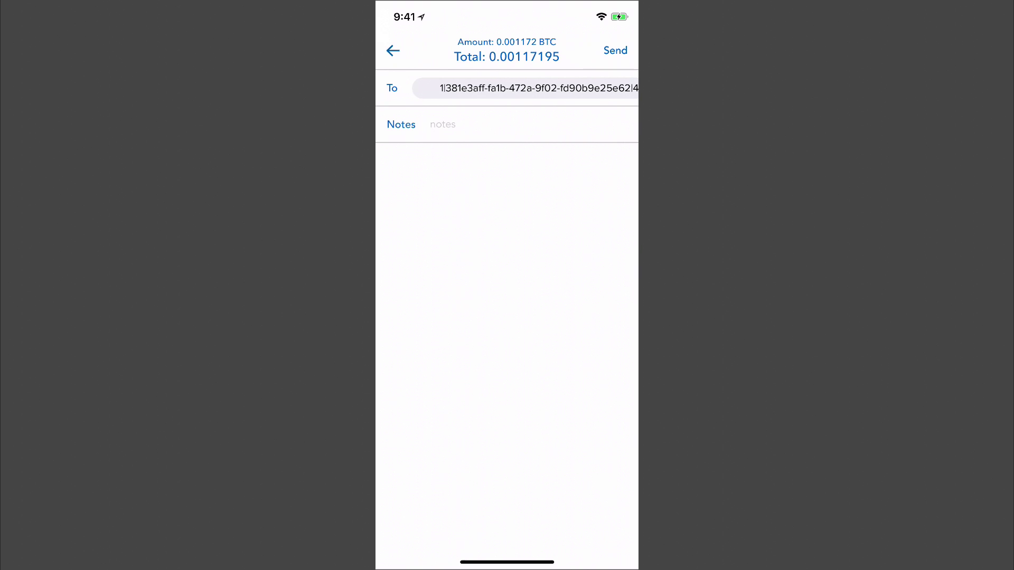
pyautogui.click(443, 124)
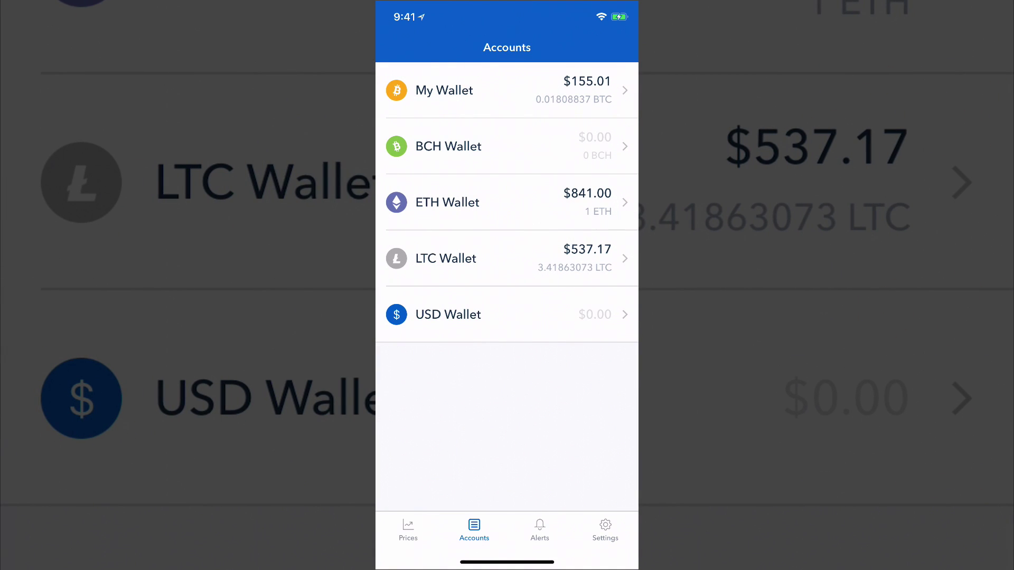
# - Reveal My Wallet's Bitcoin receiving address and QR code, then copy the address
pyautogui.click(443, 90)
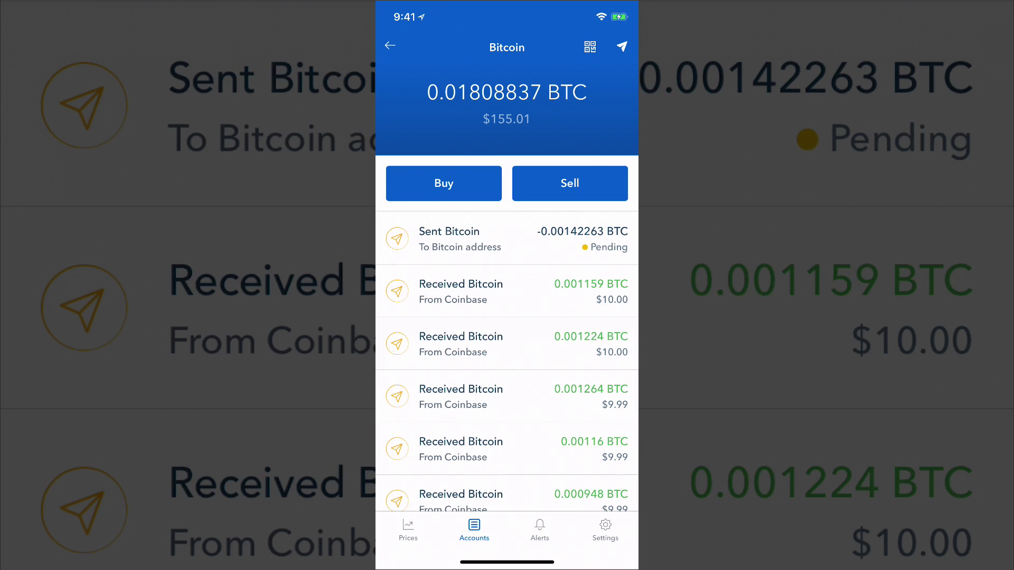
pyautogui.click(590, 47)
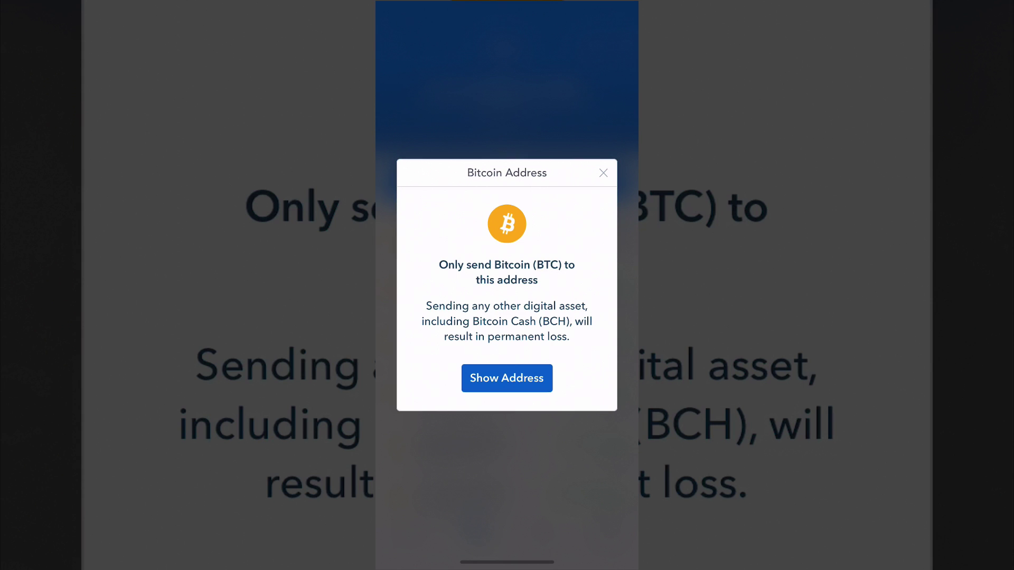
pyautogui.click(506, 378)
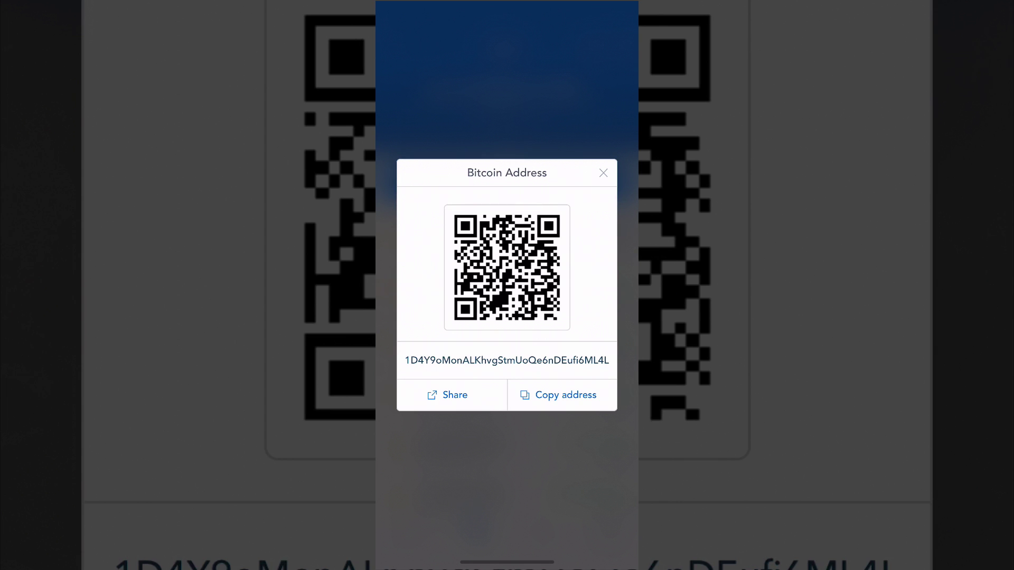
pyautogui.click(560, 395)
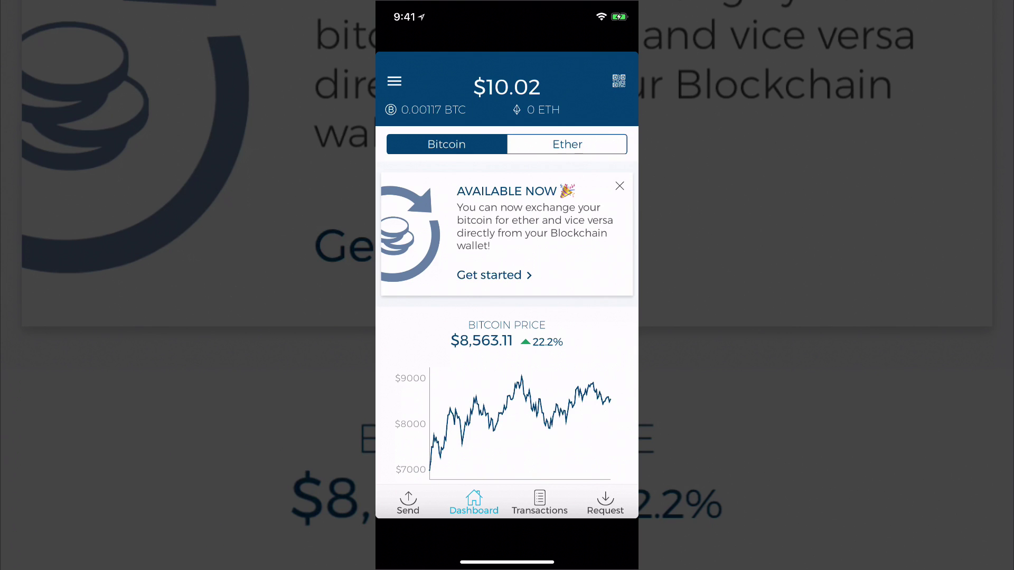
# - Start a Bitcoin send with the copied Coinbase address pasted as the recipient
pyautogui.click(407, 503)
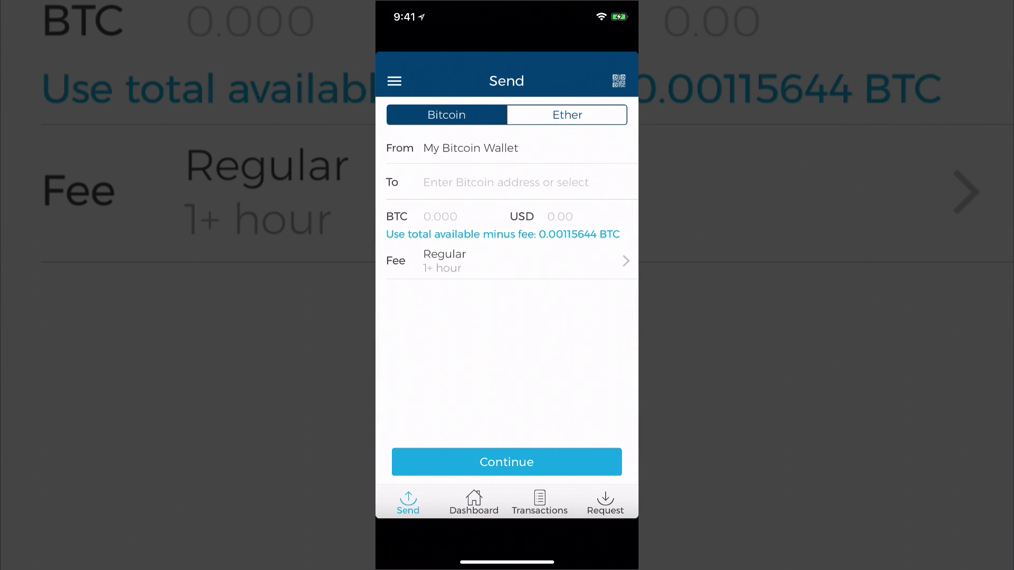
pyautogui.click(505, 182)
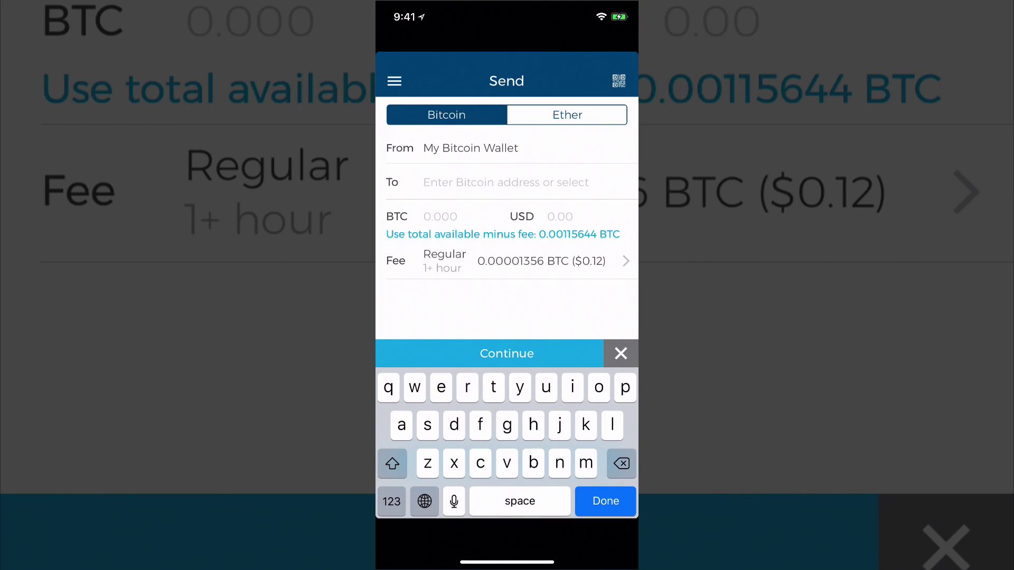
pyautogui.click(423, 182)
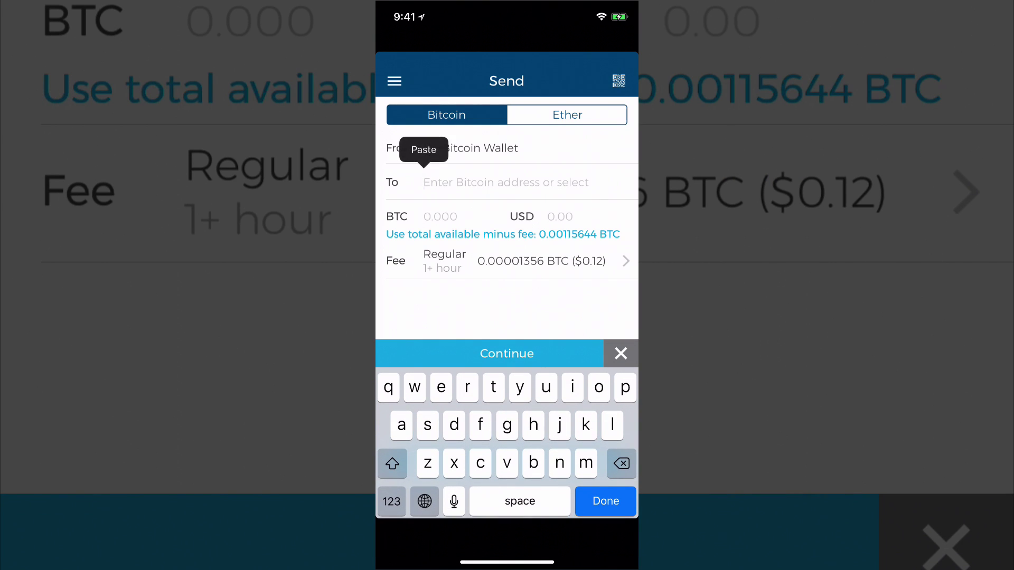
pyautogui.click(424, 148)
pyautogui.click(605, 501)
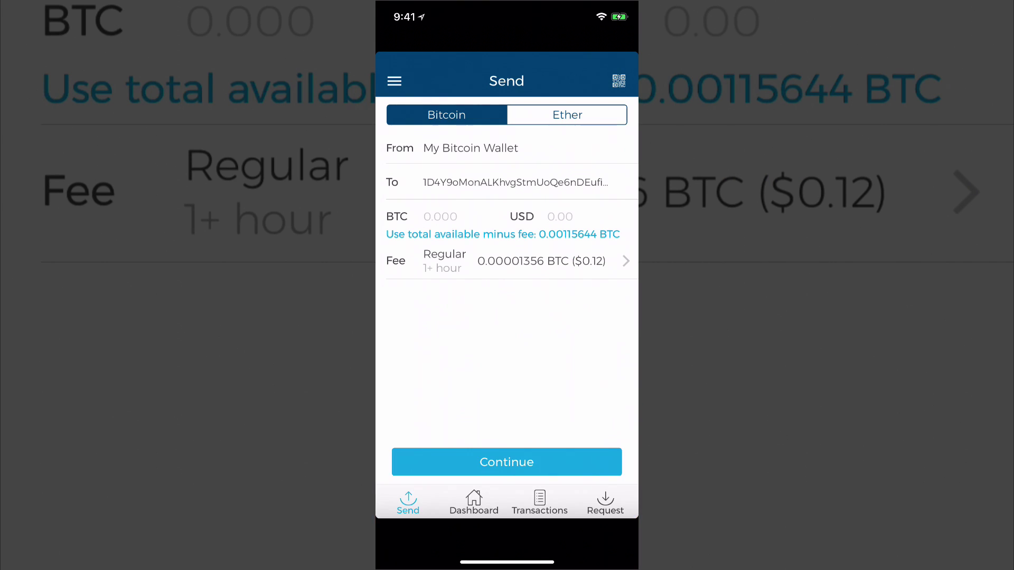
# - Enter $10.00 (0.0011678 BTC) as the amount, then leave the form for the Dashboard
pyautogui.click(559, 217)
pyautogui.write('10.00')
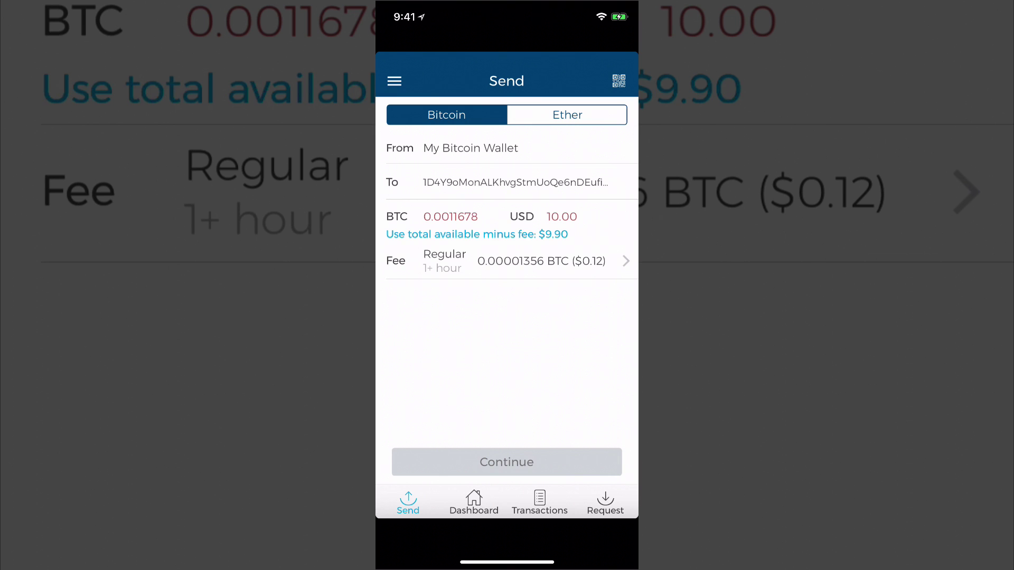
pyautogui.click(474, 501)
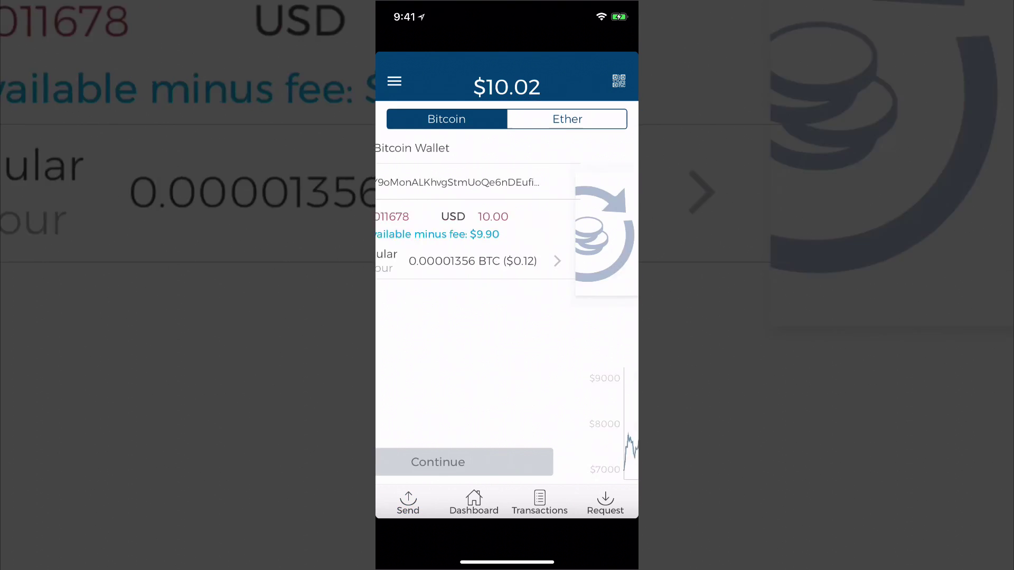